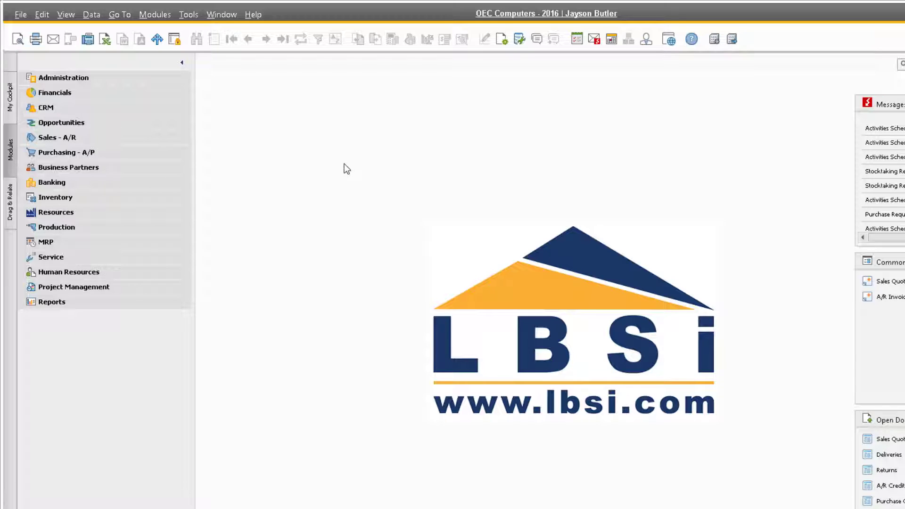
- In Query Manager, expand General and run the Unpaid A/R Invoices query
left_click(189, 15)
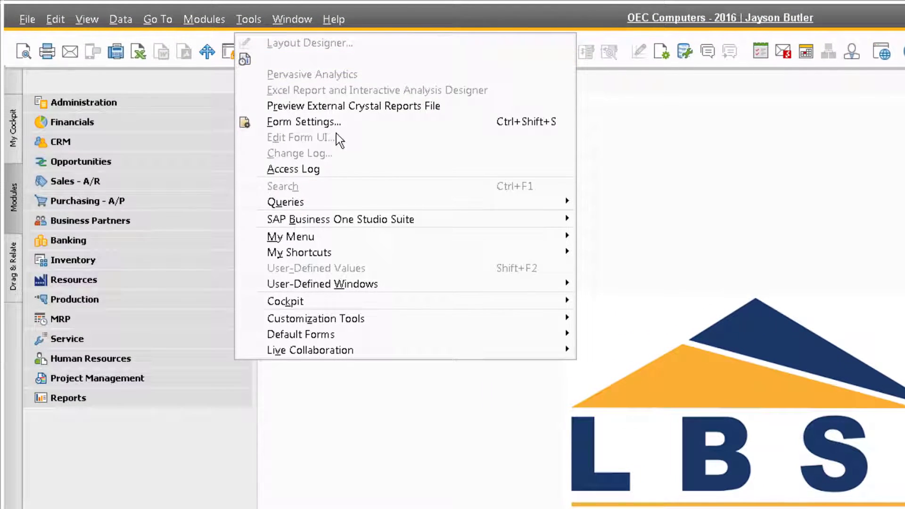
mouse_move(478, 205)
left_click(601, 205)
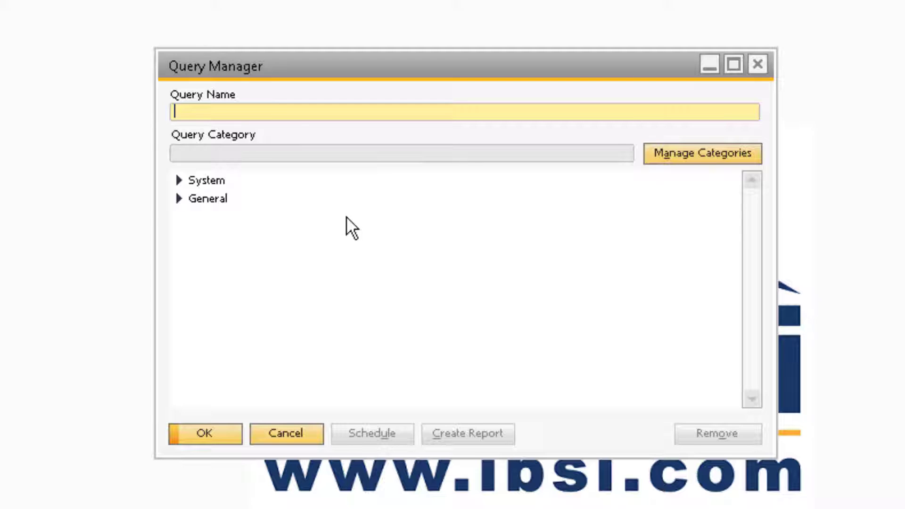
left_click(172, 198)
left_click(179, 198)
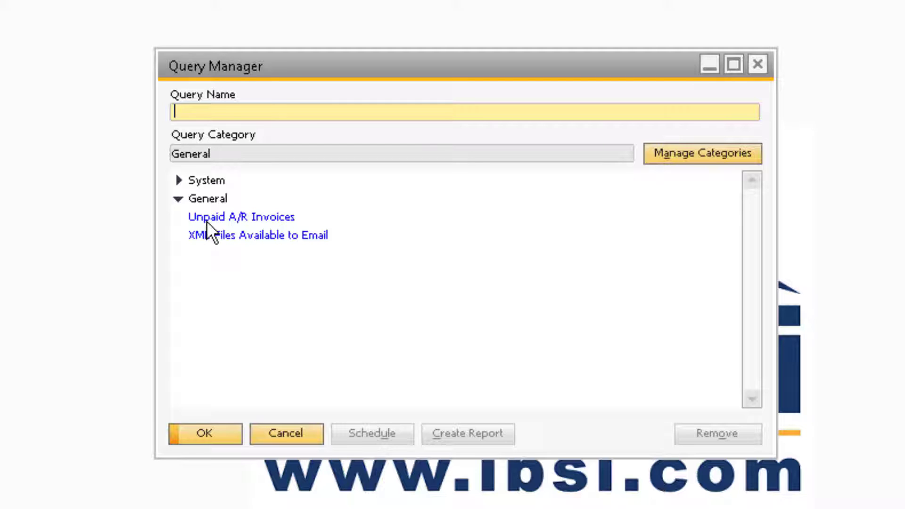
left_click(207, 221)
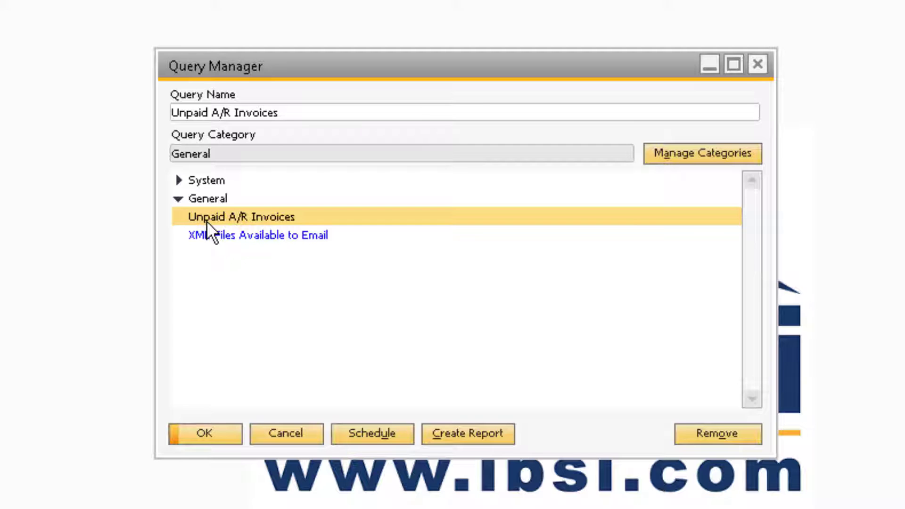
key("Return")
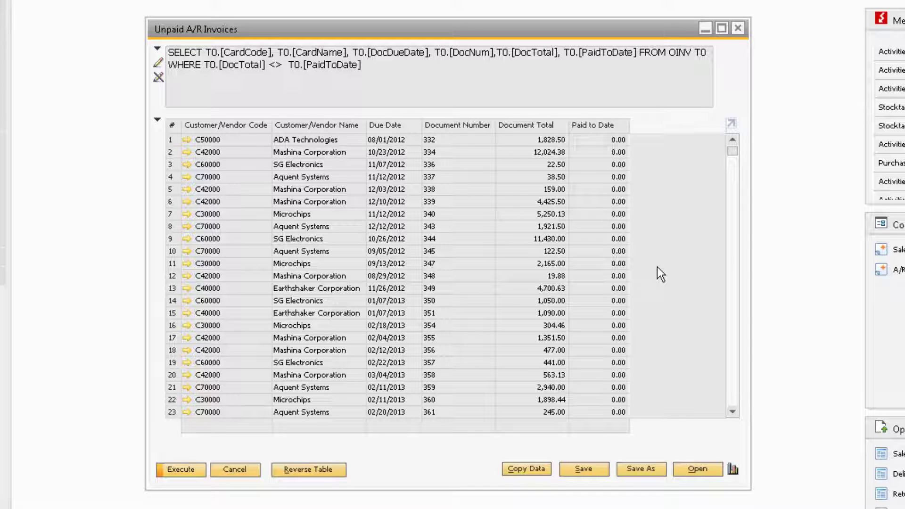
- Open the Filter Table dialog for the Unpaid A/R Invoices results
right_click(658, 267)
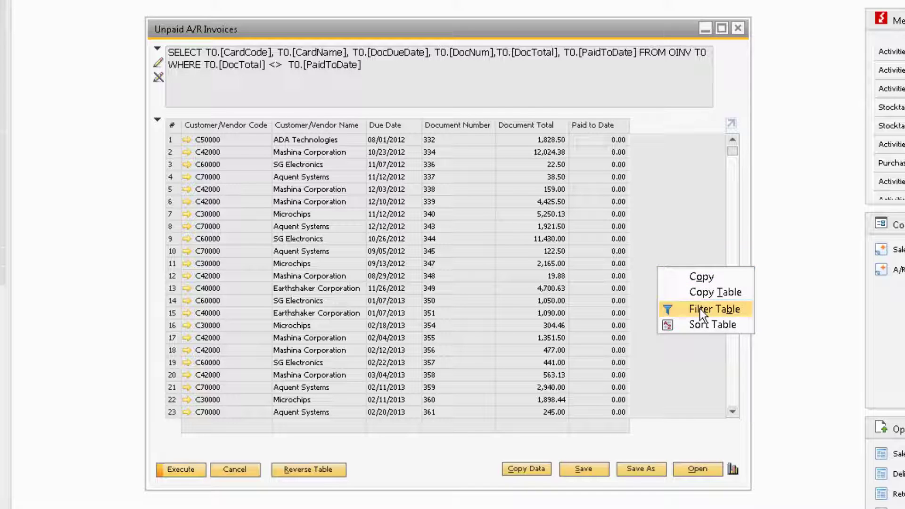
key("Escape")
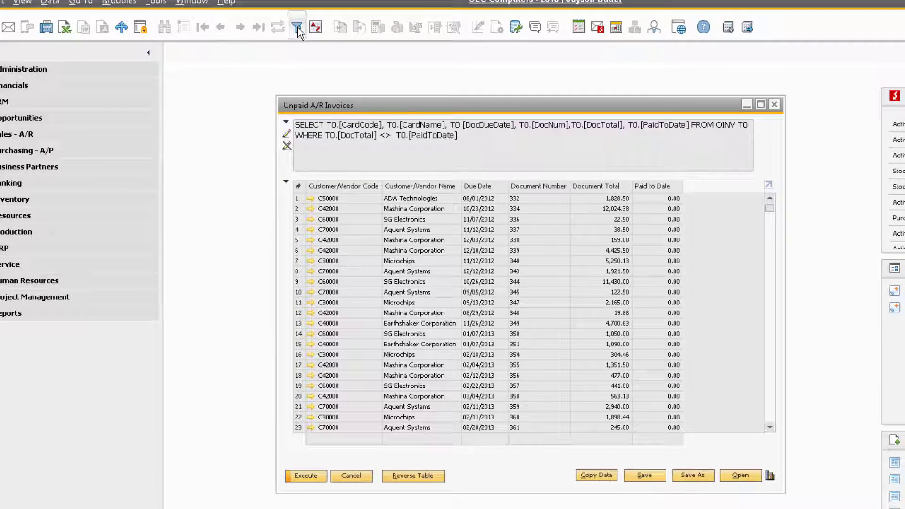
left_click(298, 28)
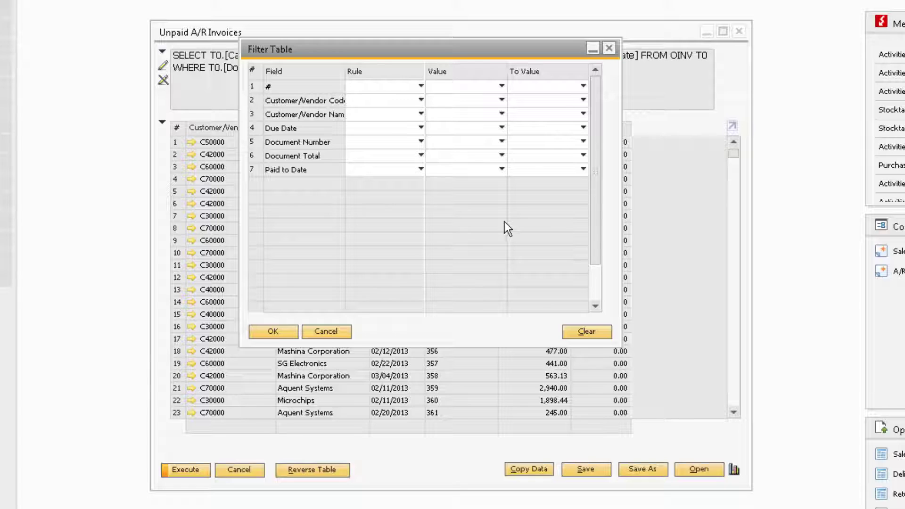
- Set the Customer/Vendor Name rule to Equal 'ADA Technologies' and apply the filter
left_click(416, 113)
left_click(414, 128)
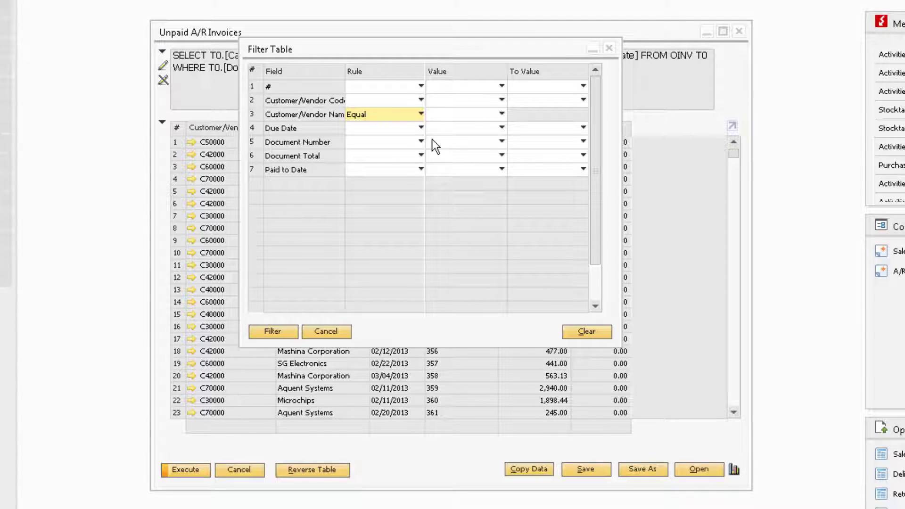
left_click(494, 115)
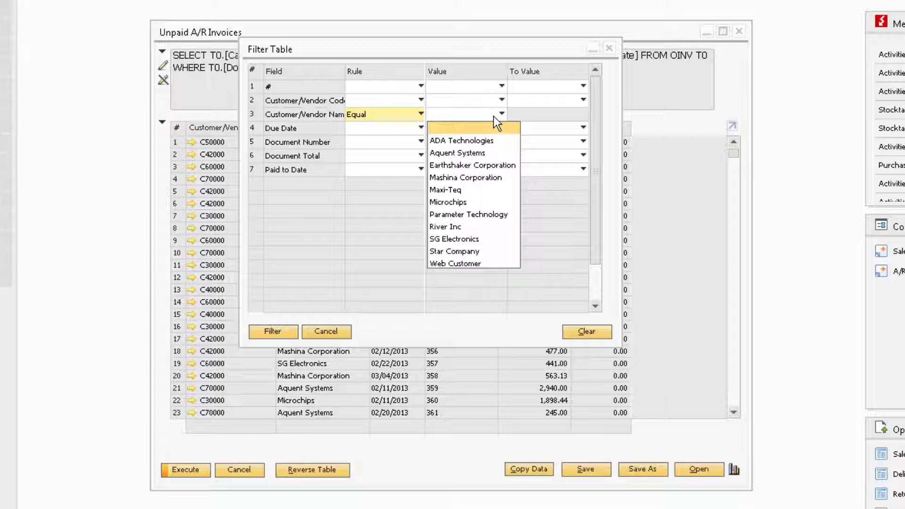
left_click(491, 141)
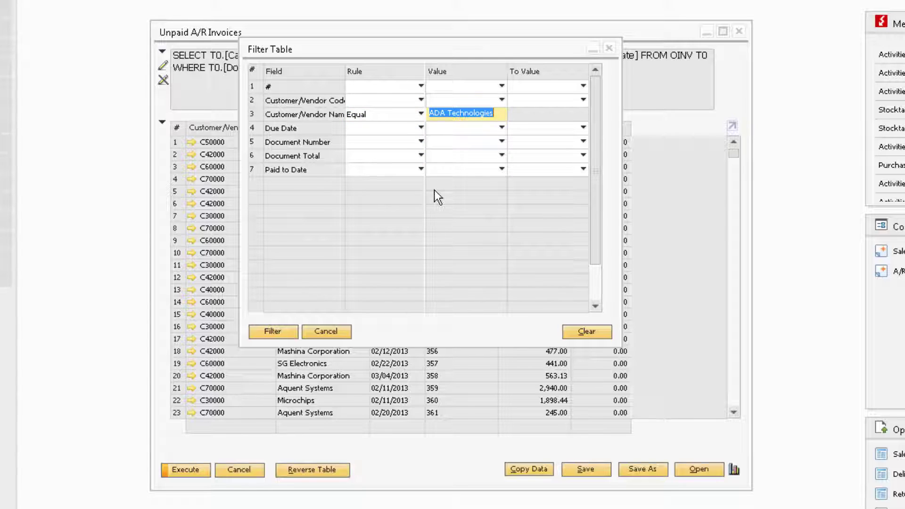
left_click(285, 331)
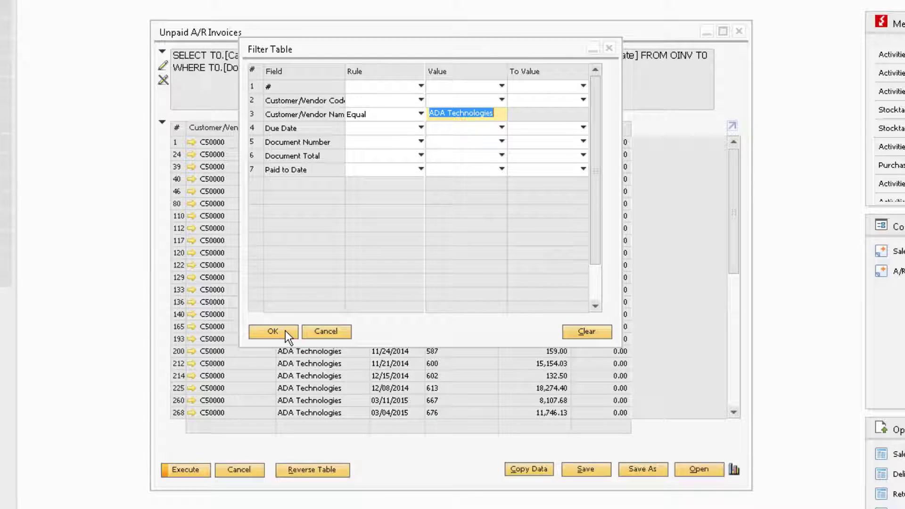
left_click(285, 330)
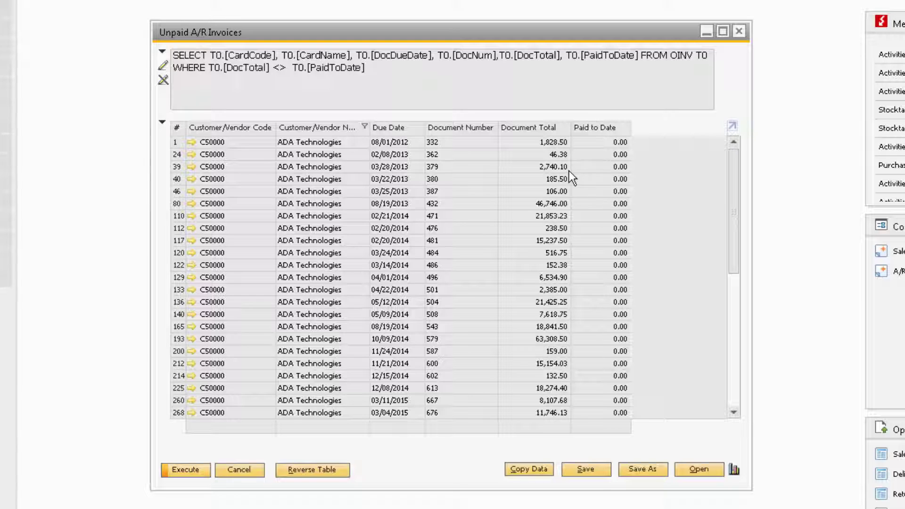
- Sort the invoices by Document Total descending so 63,308.50 appears first
double_click(561, 129)
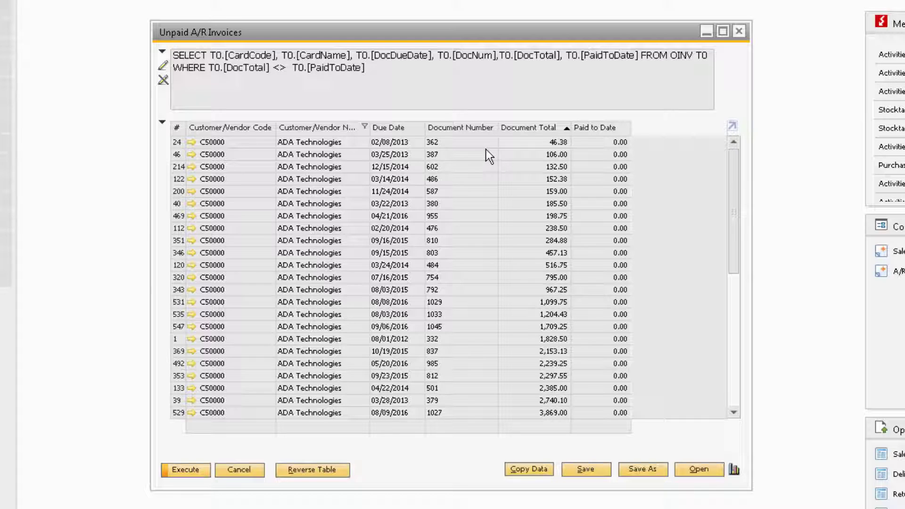
double_click(518, 128)
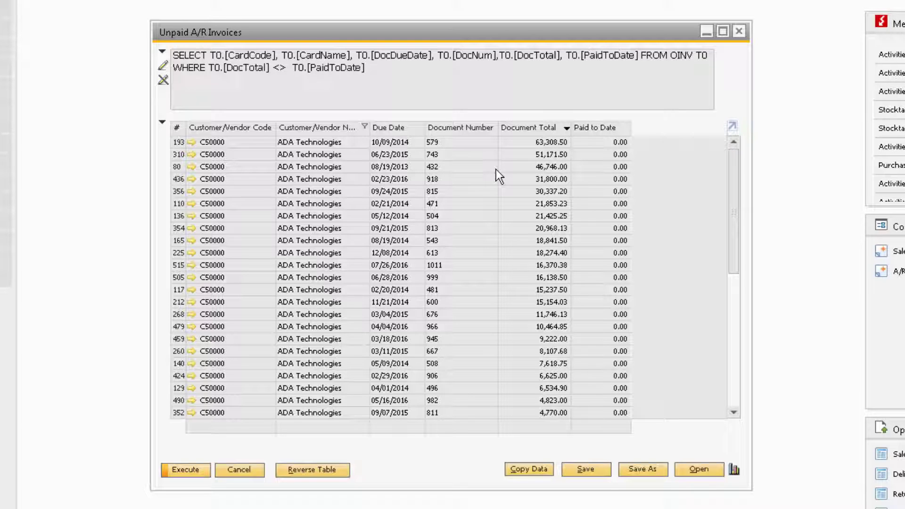
- Clear the ADA Technologies filter and sort the table by the # column ascending
right_click(660, 121)
left_click(691, 160)
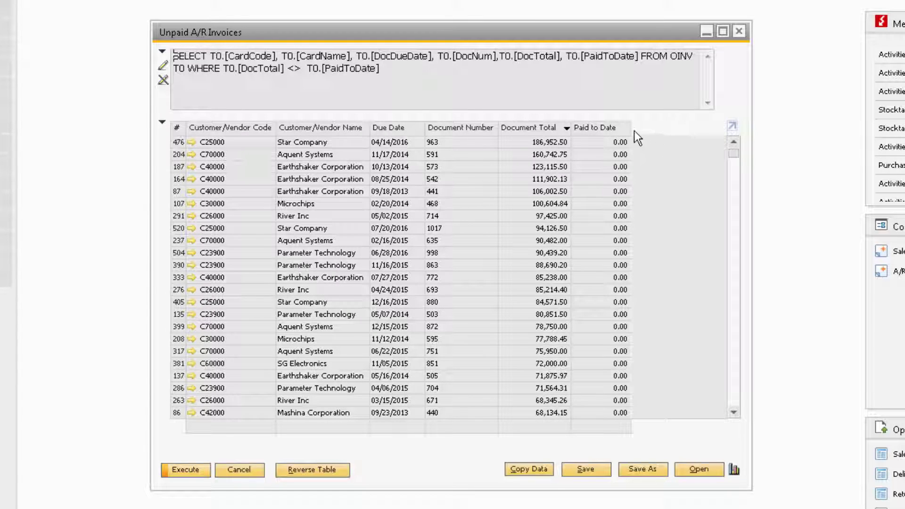
right_click(649, 121)
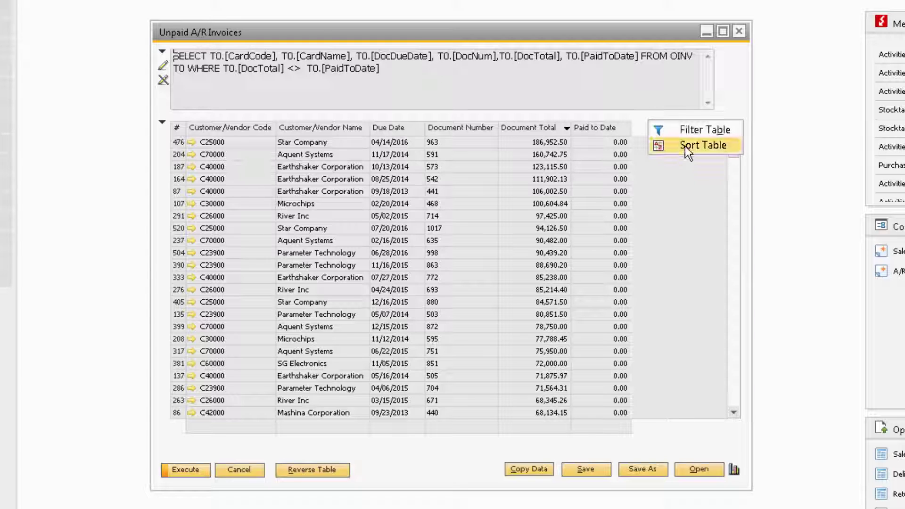
left_click(685, 146)
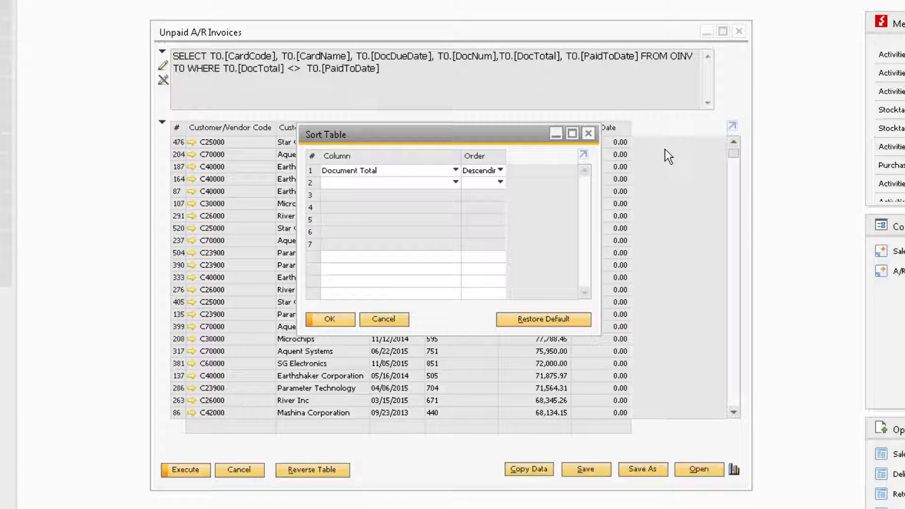
left_click(459, 171)
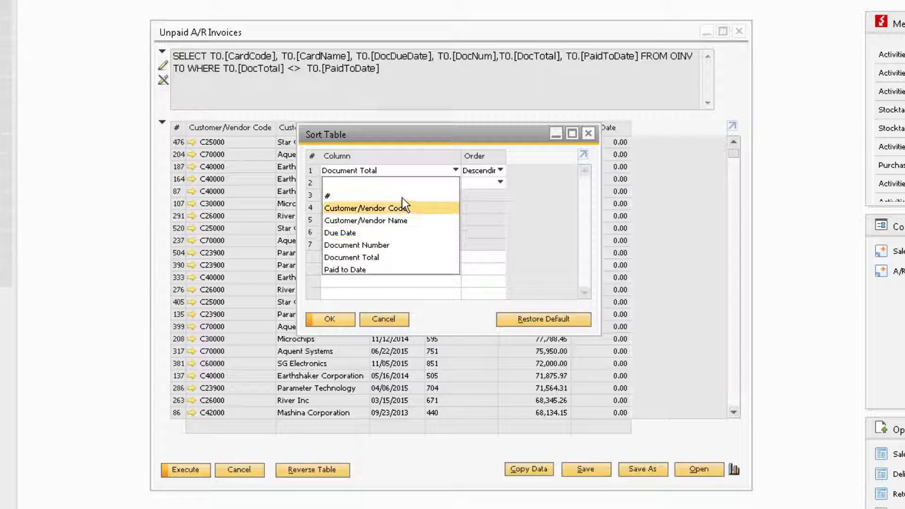
left_click(411, 195)
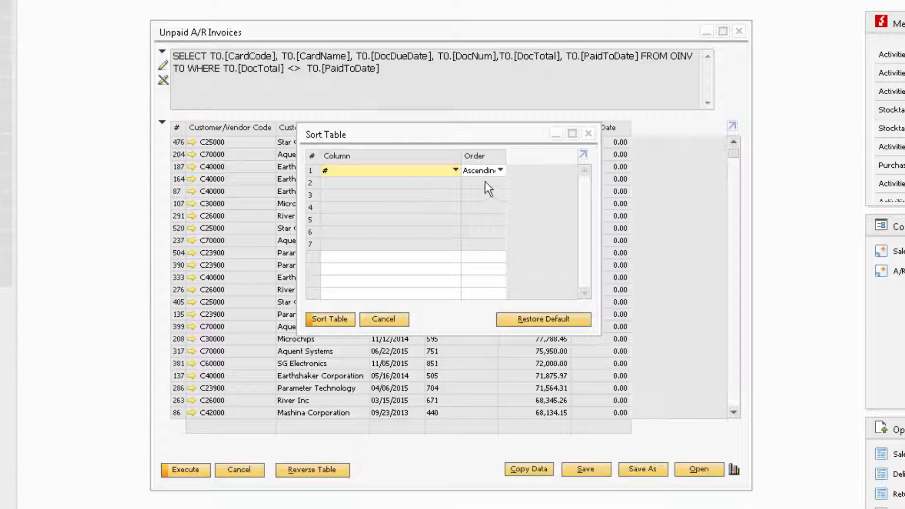
left_click(326, 319)
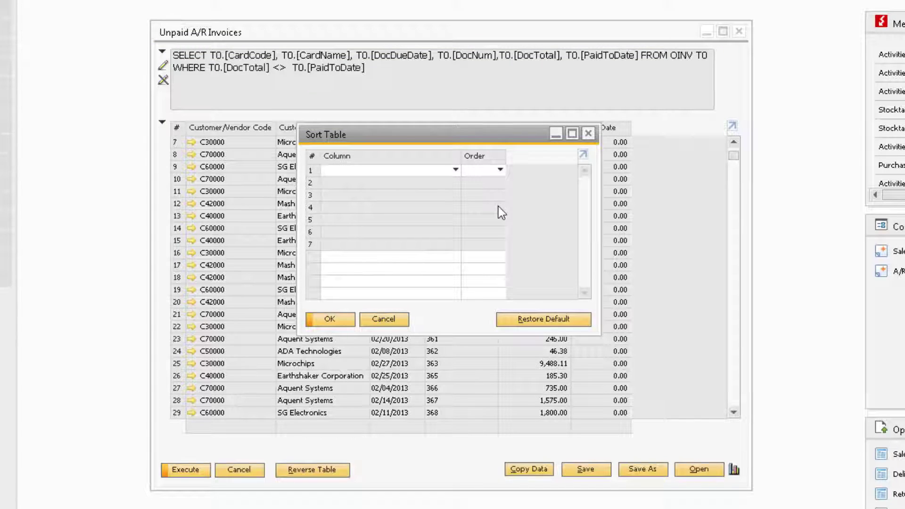
- Sort by Customer/Vendor Name first and Due Date second, both ascending
left_click(446, 171)
left_click(432, 220)
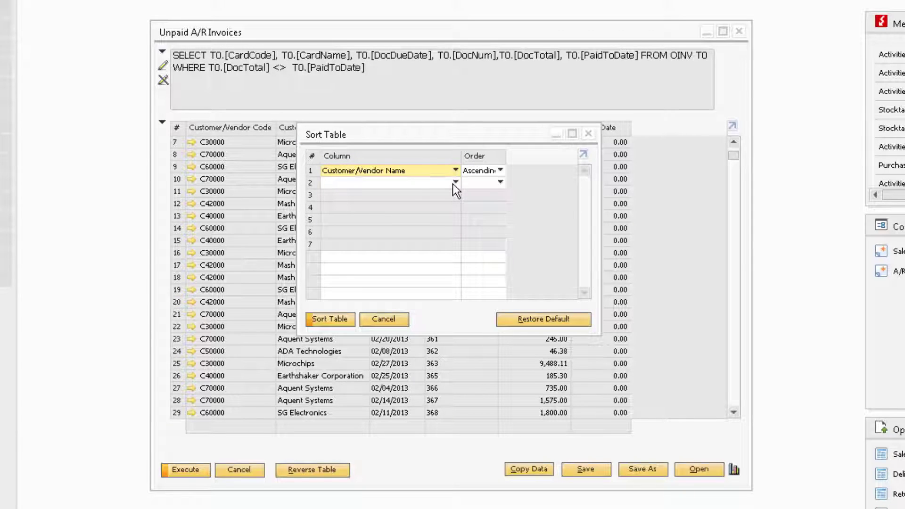
left_click(454, 182)
left_click(421, 245)
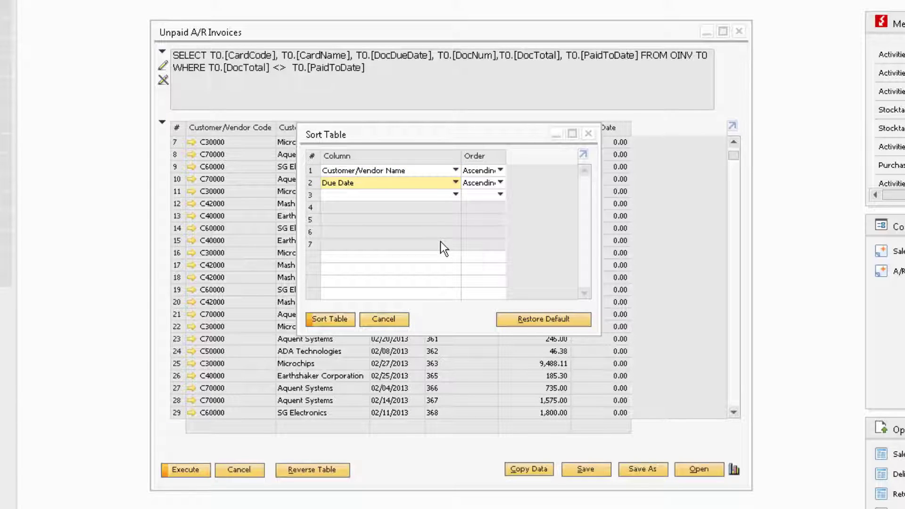
left_click(352, 317)
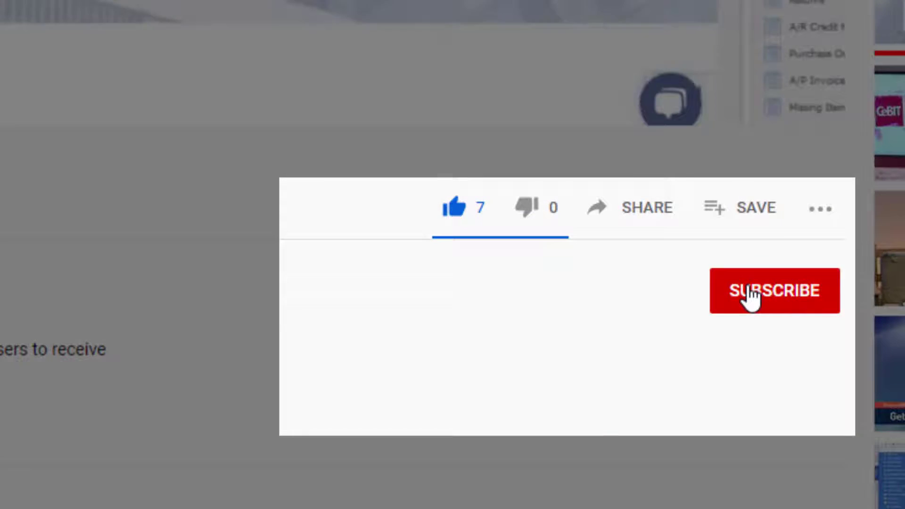
- Subscribe to the LBSi channel with All notifications turned on
left_click(750, 298)
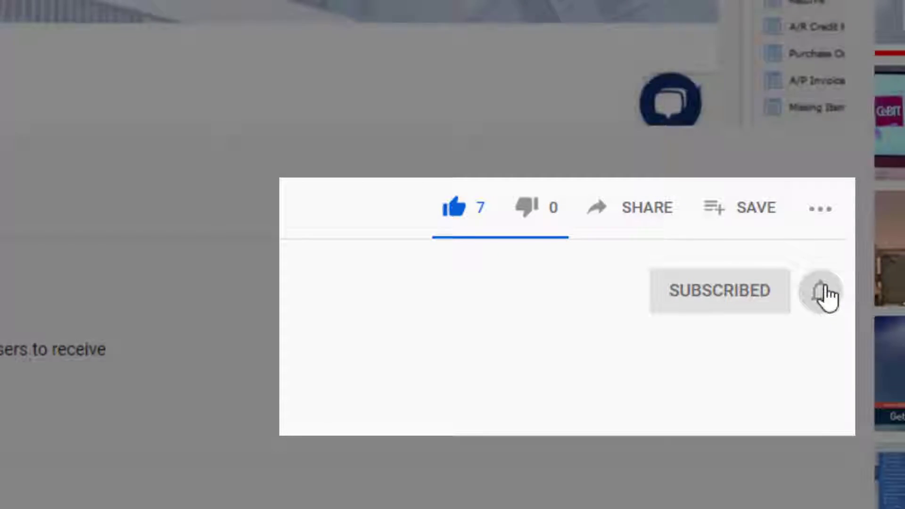
left_click(824, 296)
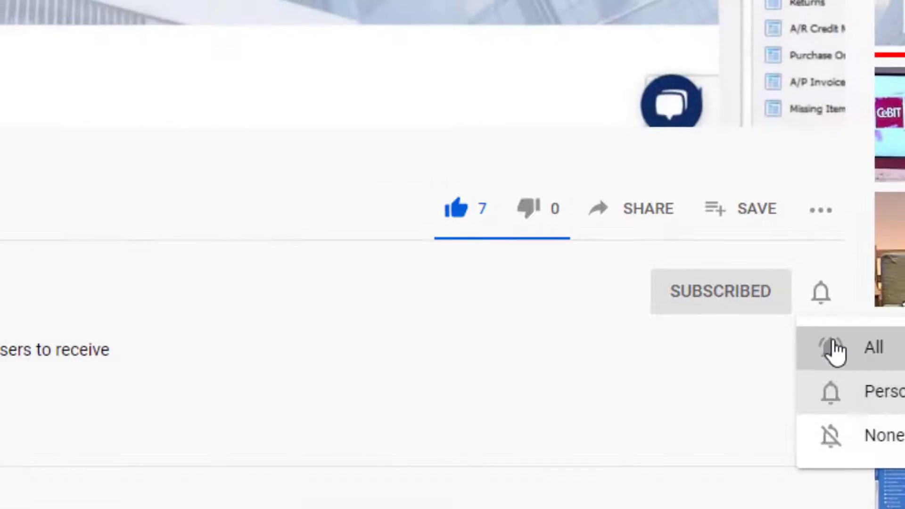
left_click(834, 351)
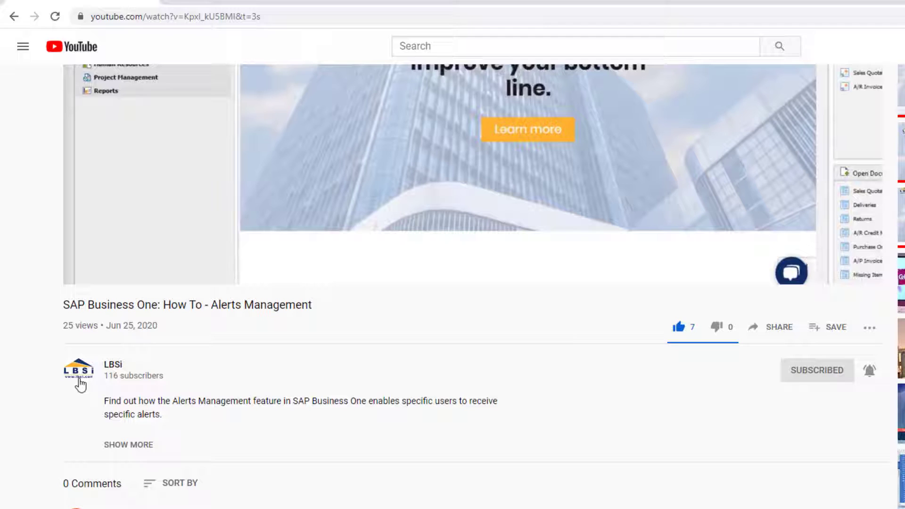
- Open the LBSi channel page and browse through its uploaded videos
left_click(81, 384)
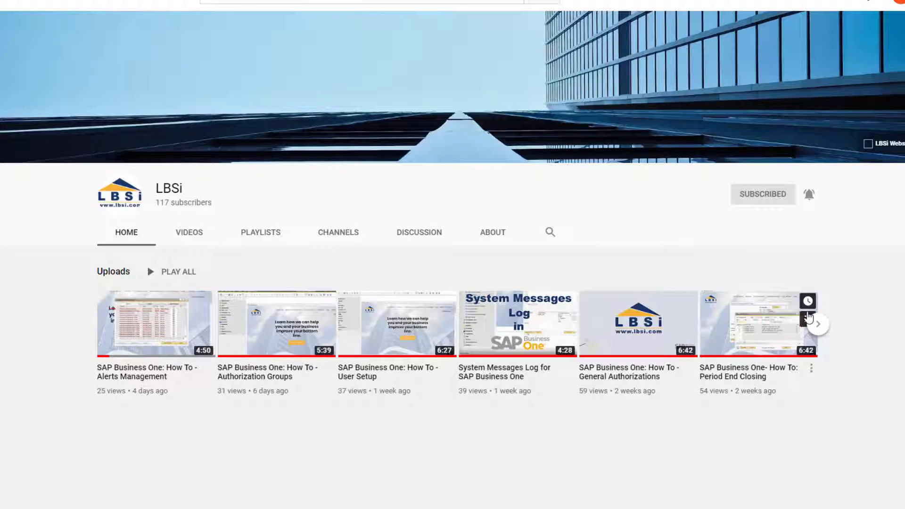
left_click(818, 325)
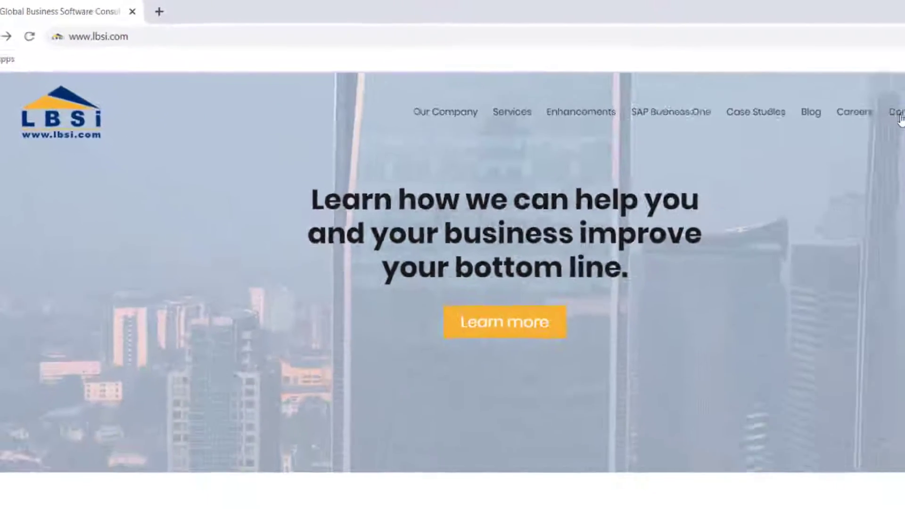
mouse_move(901, 118)
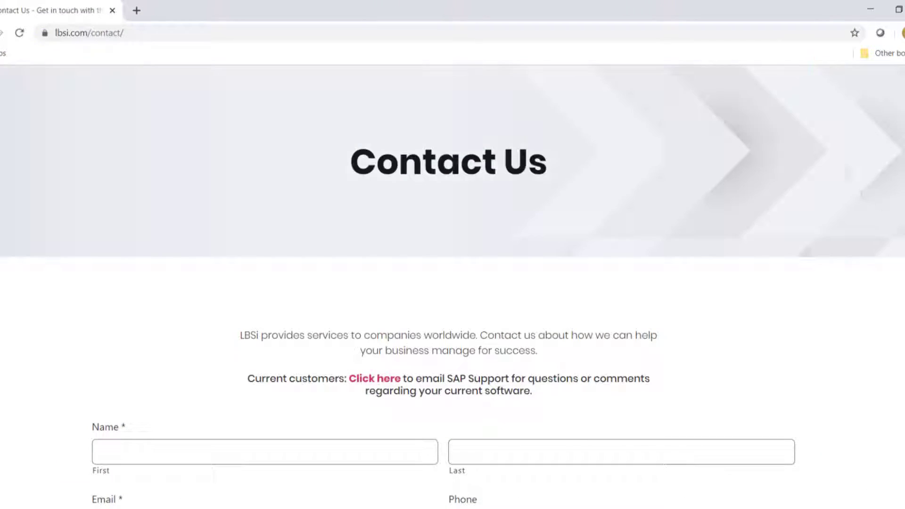
scroll(452, 283, "down", 4)
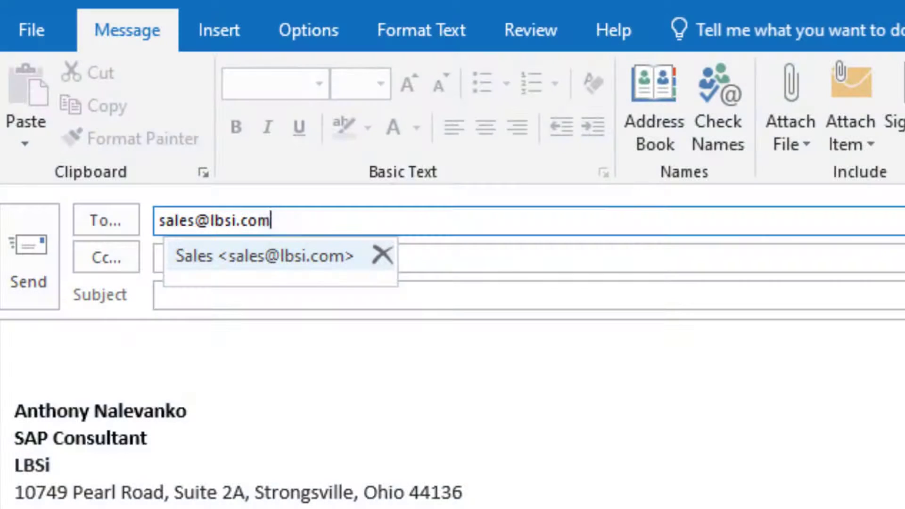